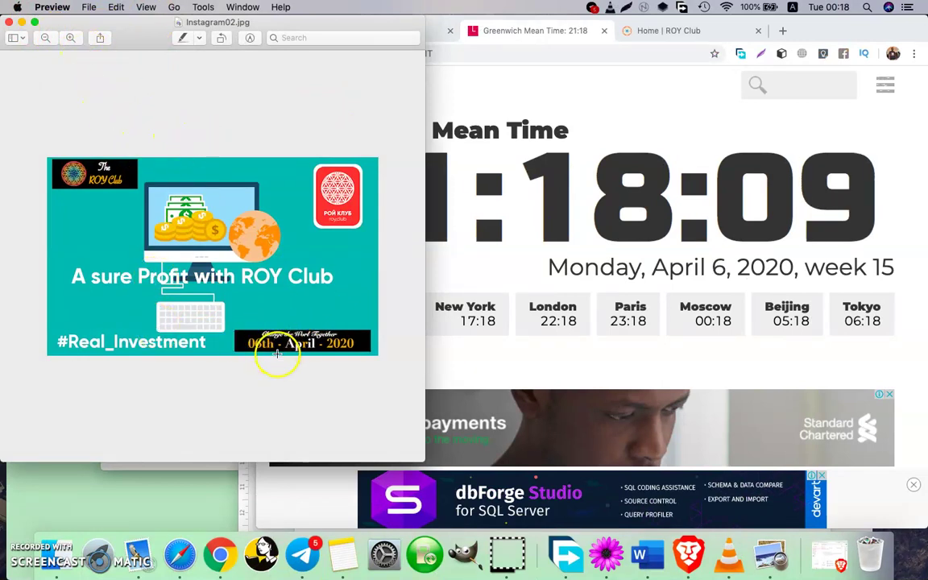
- Check the Greenwich Mean Time page in Chrome and review the ROY Club home page, dismissing its chat pop-up
left_click(611, 60)
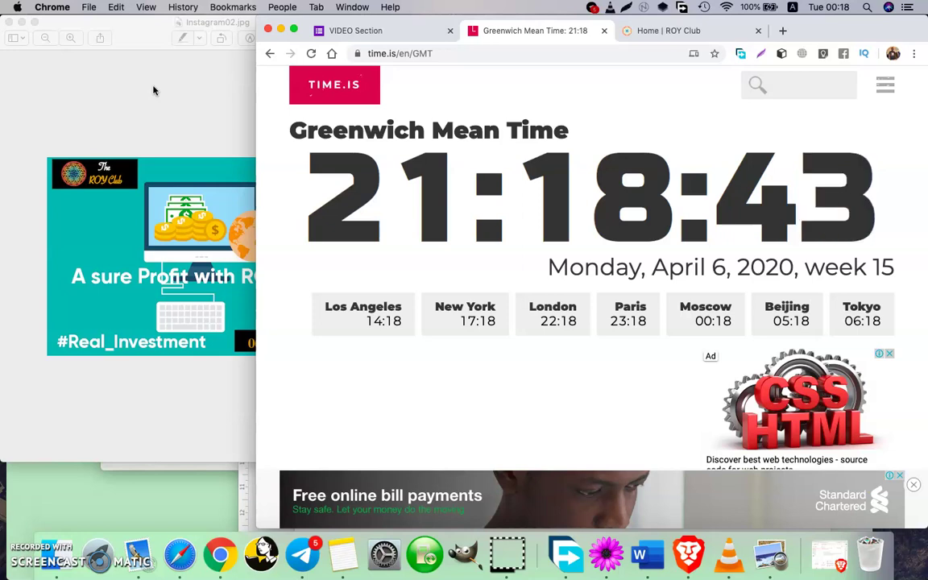
left_click(667, 31)
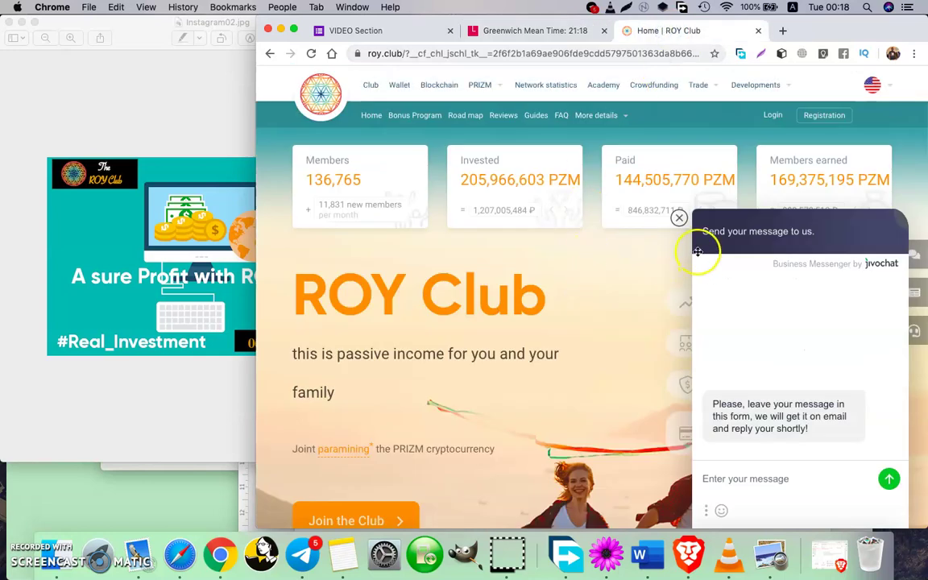
left_click(679, 218)
scroll(607, 333, "down", 3)
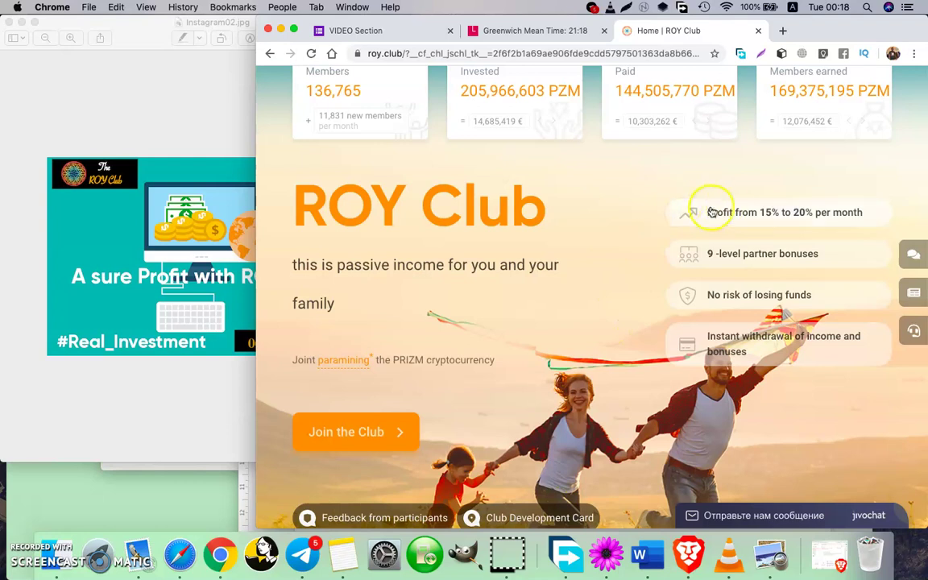
scroll(747, 178, "up", 1)
scroll(747, 179, "up", 2)
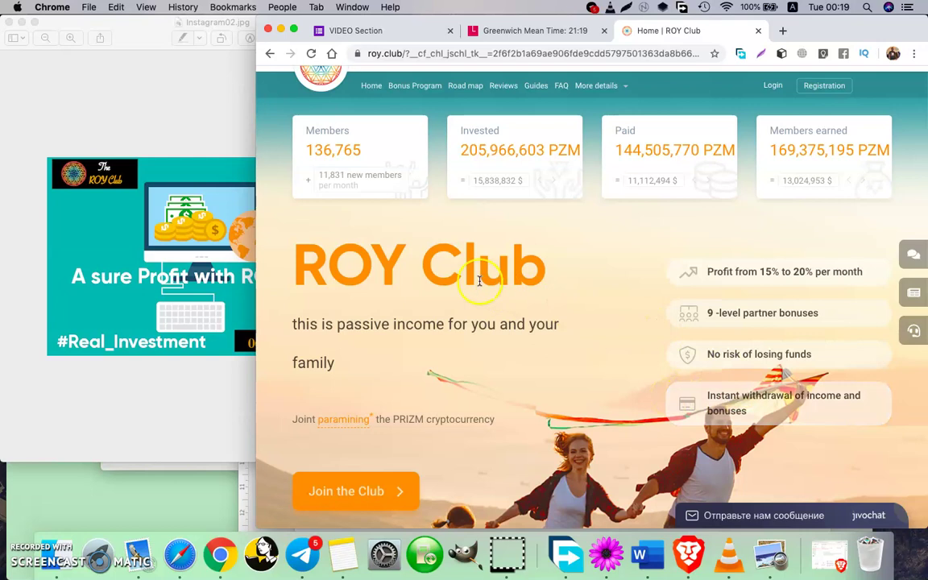
left_click(177, 105)
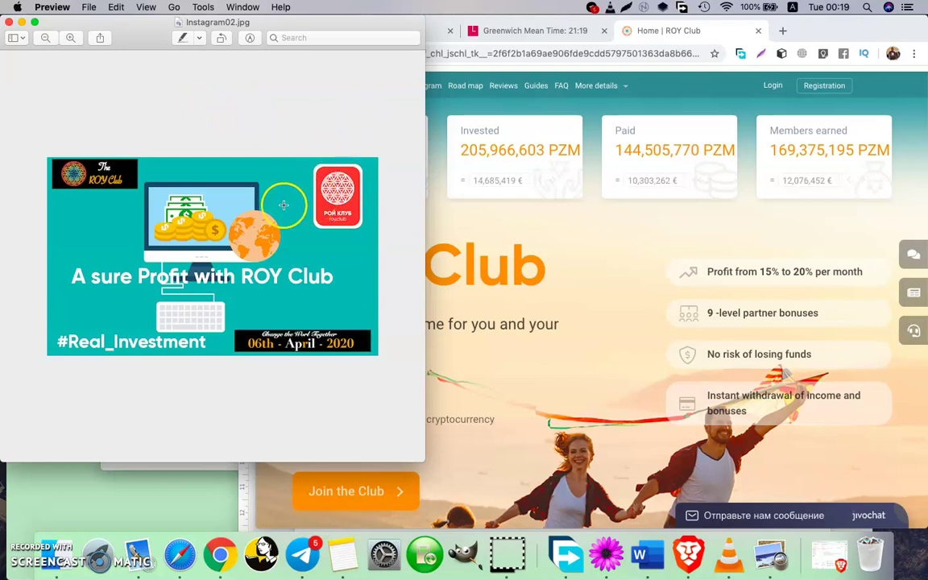
- Open youtube.com in a new browser tab
left_click(696, 32)
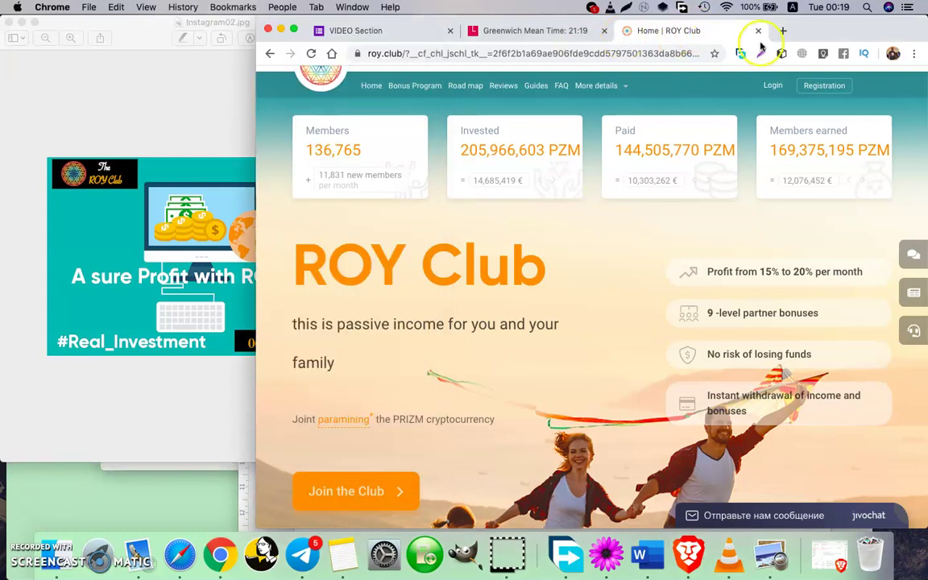
left_click(782, 30)
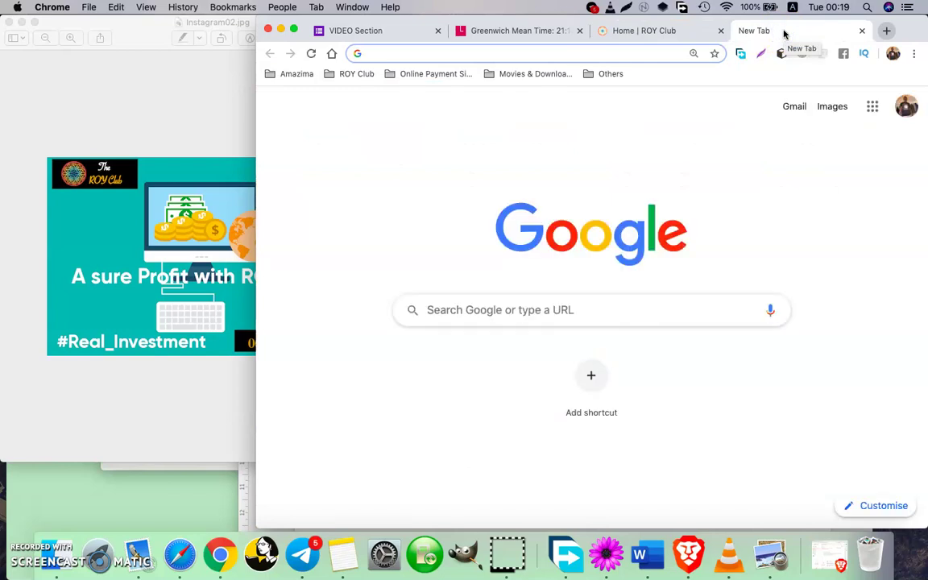
type("youtube.com")
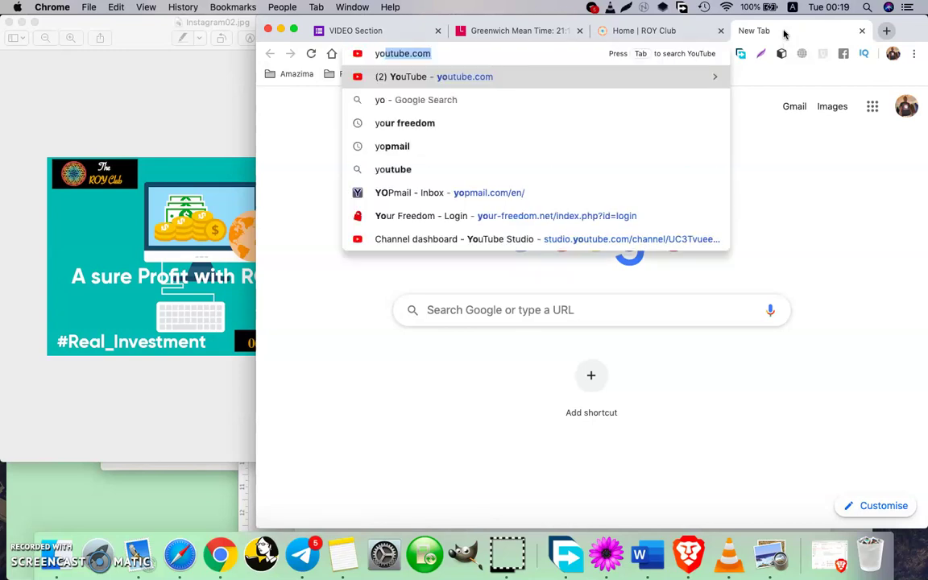
key("Return")
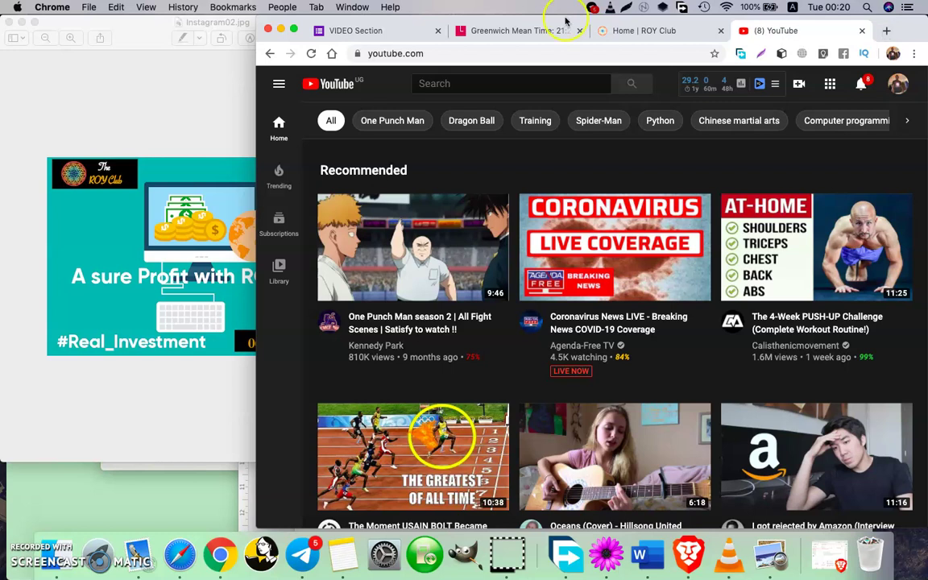
- Shift the Instagram02.jpg window in Preview partly off screen and zoom out until the whole image fits beside the browser
left_click(143, 98)
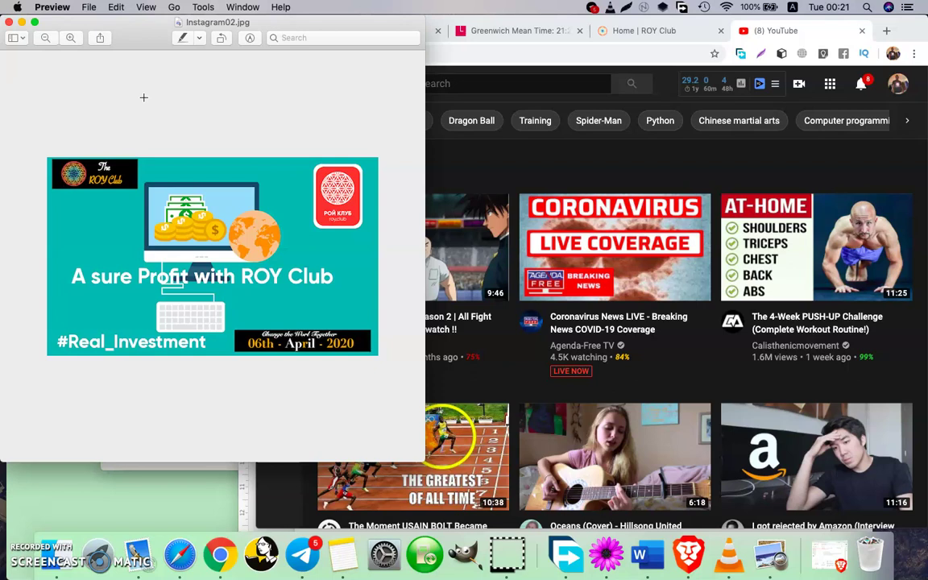
left_click_drag(134, 28, 113, 47)
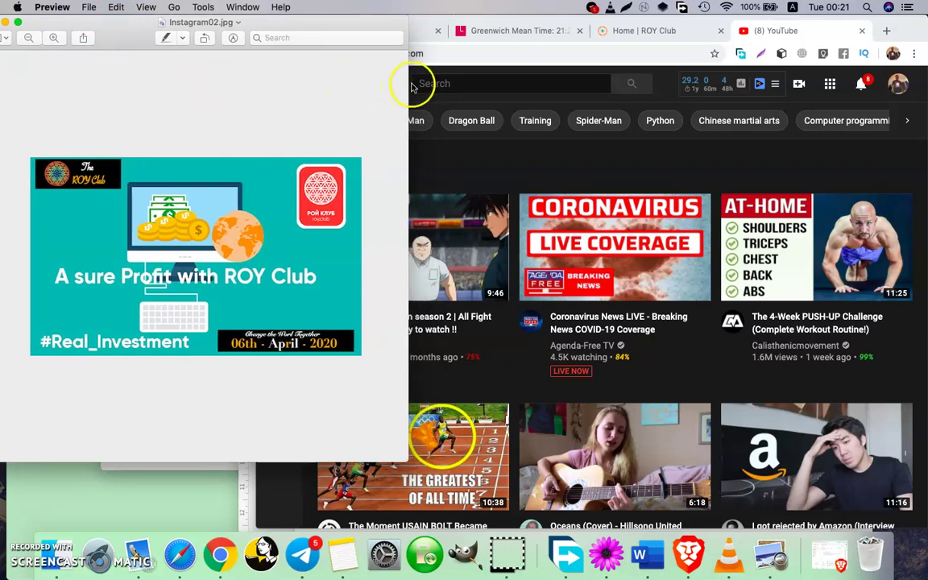
left_click_drag(410, 87, 340, 95)
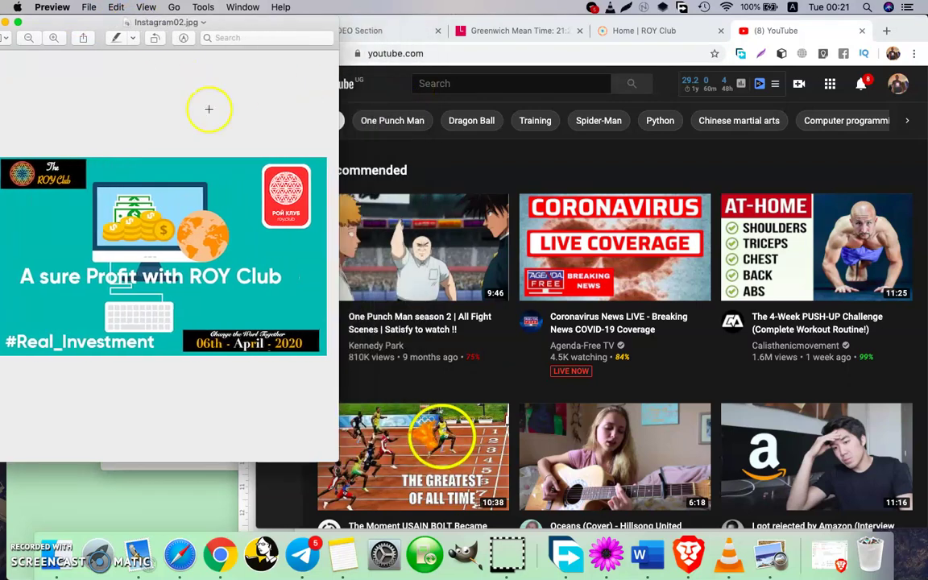
left_click(53, 41)
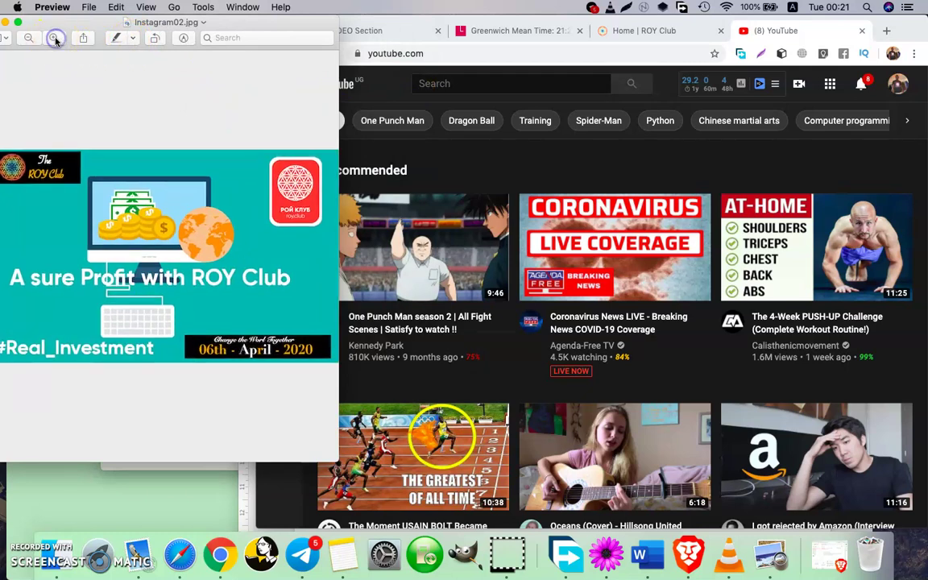
left_click(54, 39)
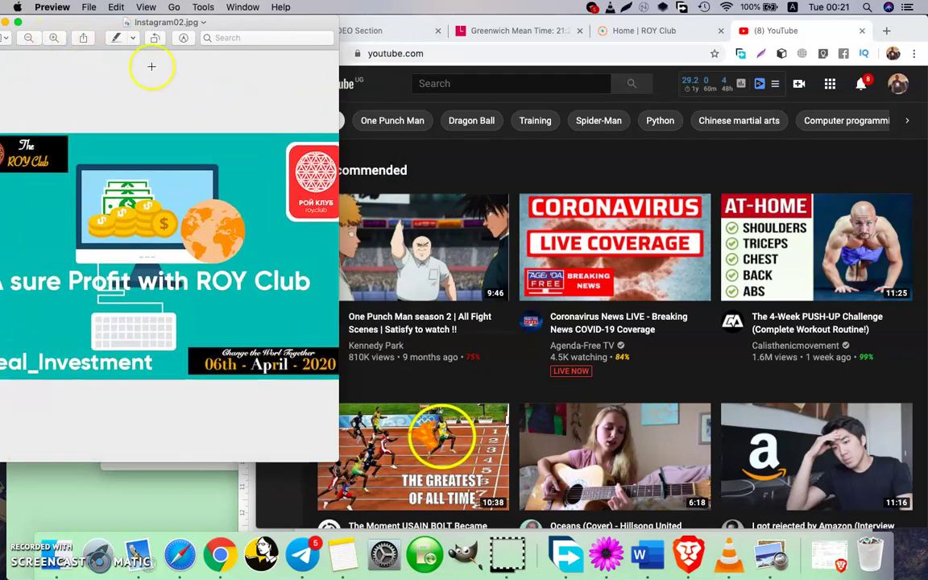
left_click(27, 38)
left_click(27, 38)
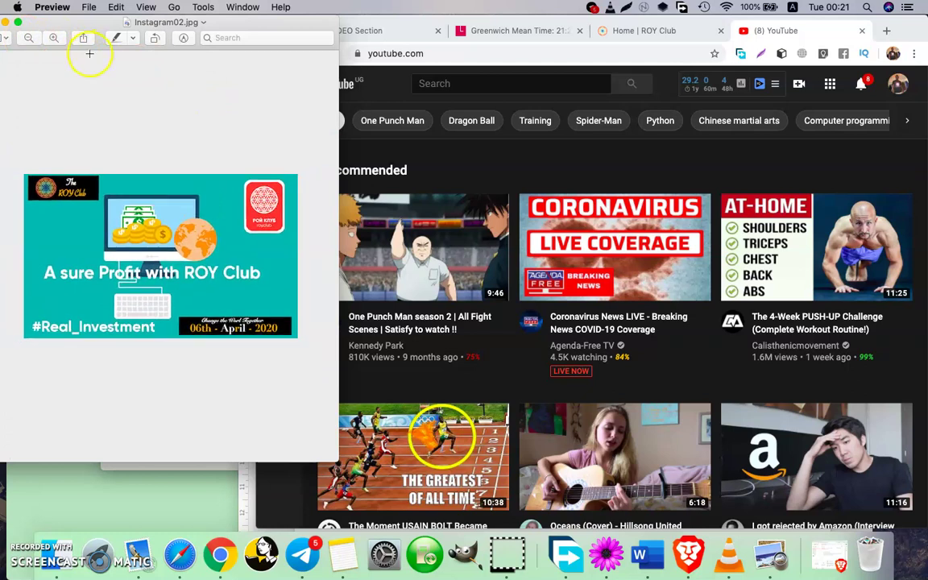
- Switch to Chrome, open YouTube Studio from the account, and widen the browser window to show the full channel dashboard
left_click(747, 36)
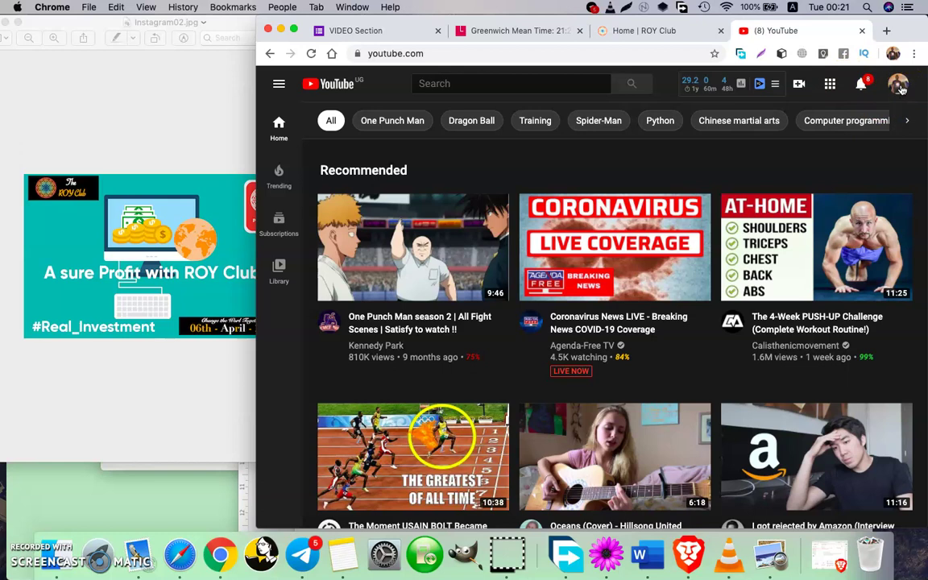
left_click(899, 85)
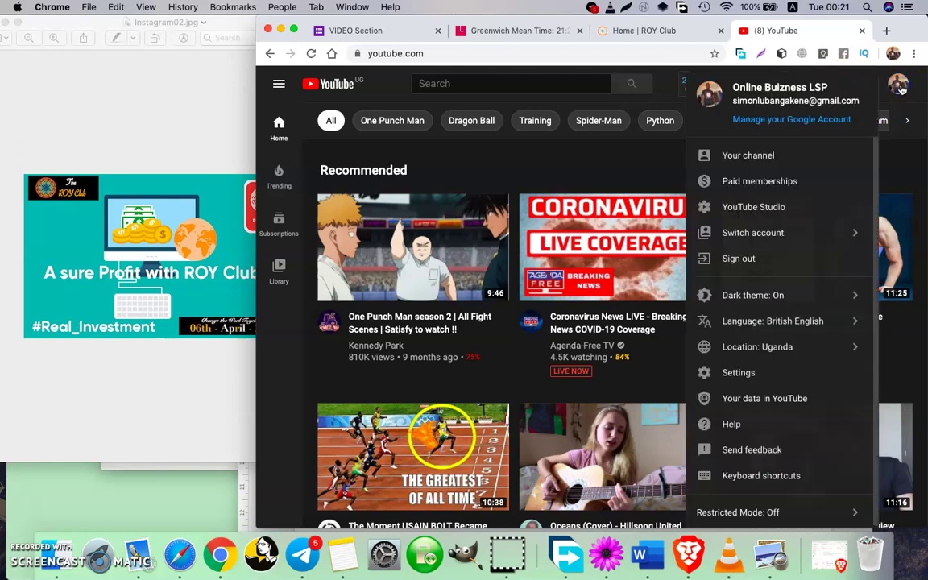
left_click(748, 211)
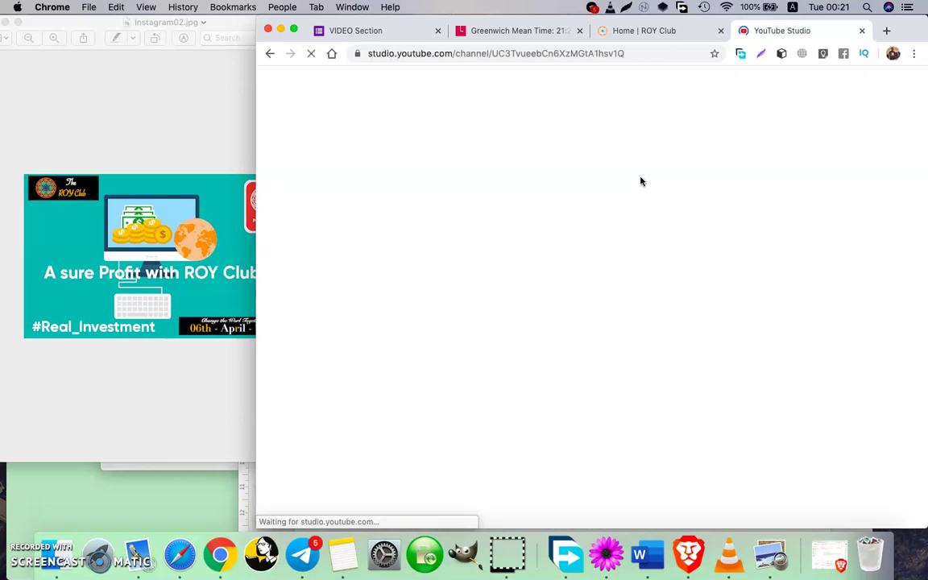
left_click(683, 162)
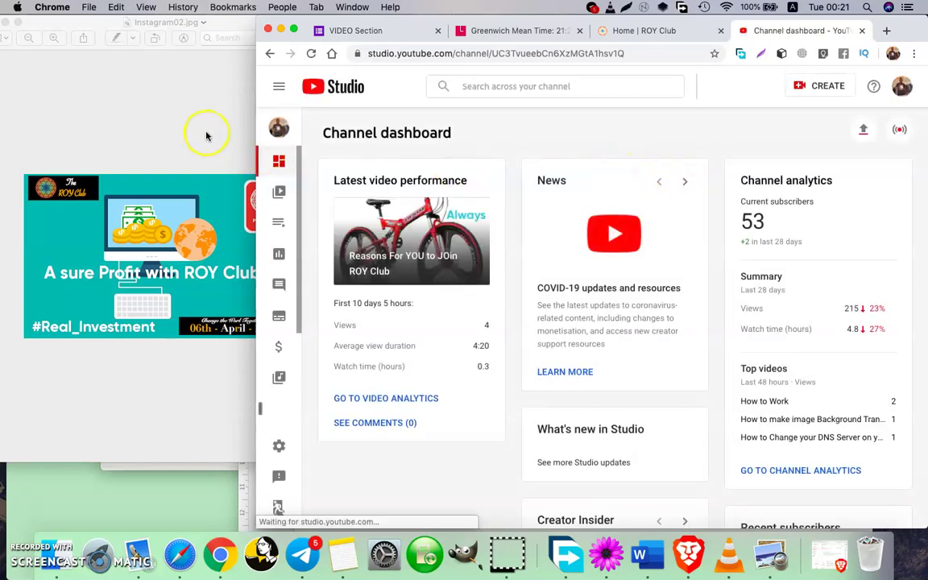
left_click_drag(254, 135, 316, 136)
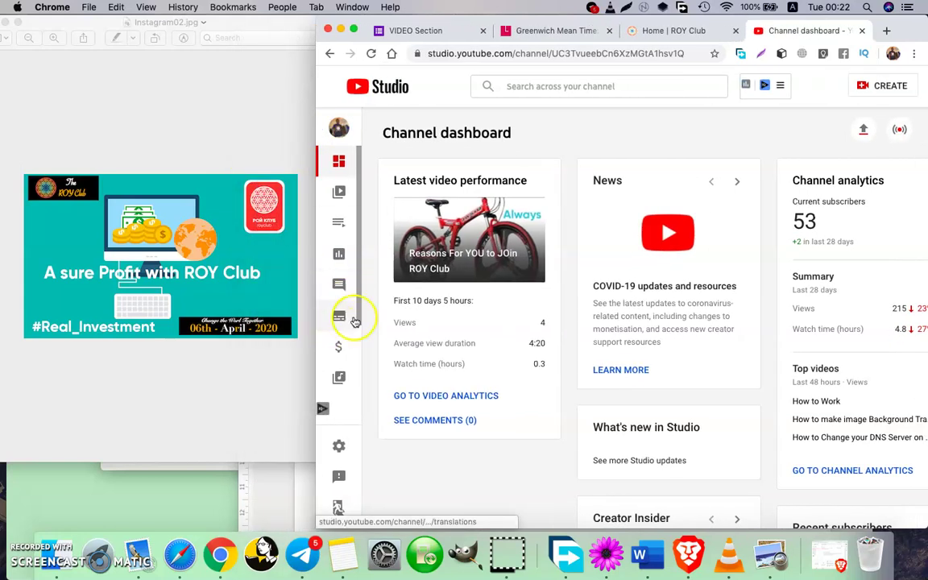
left_click_drag(318, 126, 48, 140)
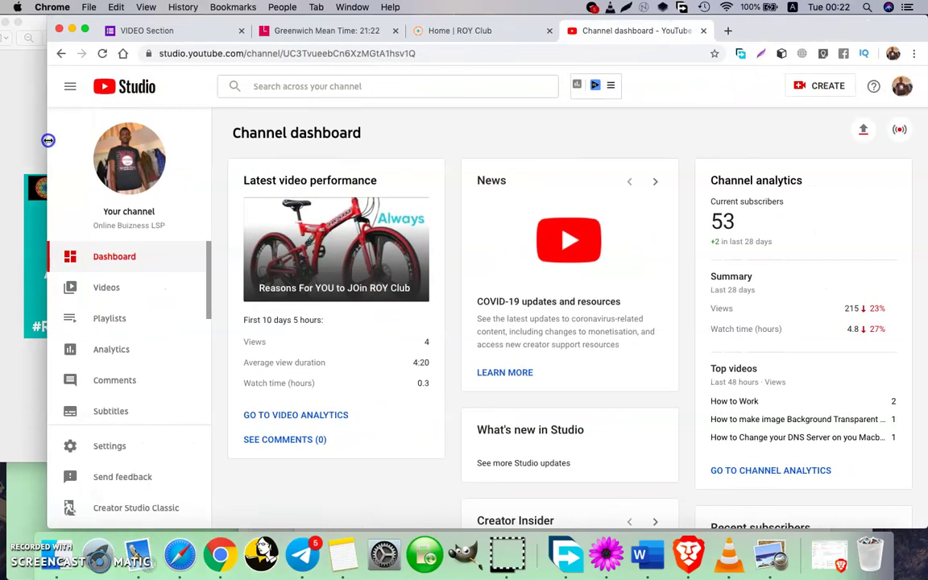
- Open the upload defaults in the channel settings and go through the basic info fields from title down to tags
left_click(134, 452)
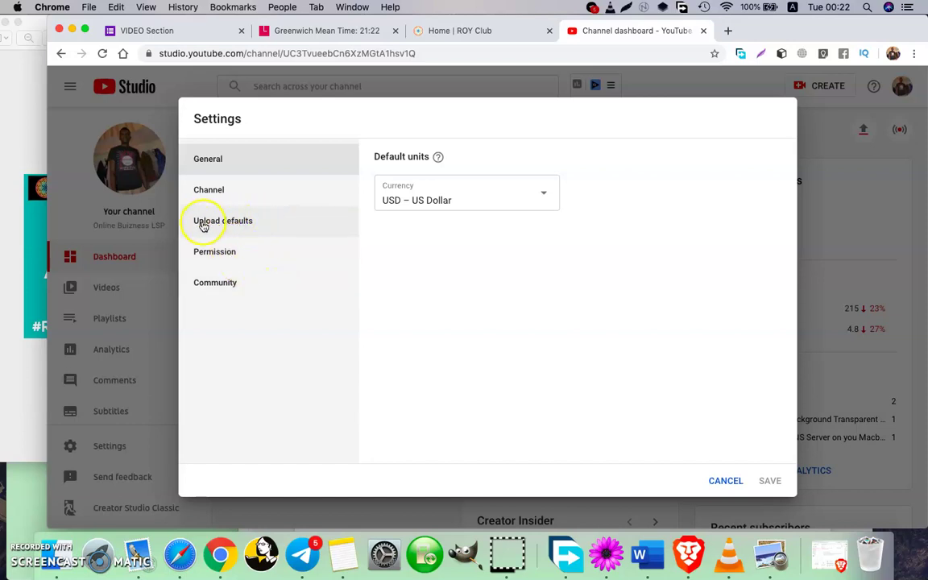
left_click(282, 224)
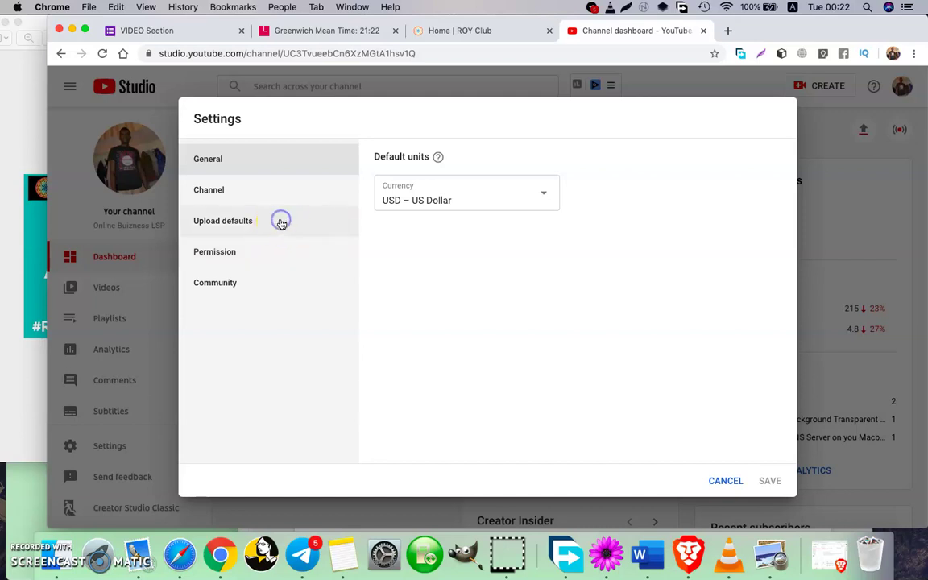
scroll(539, 367, "down", 1)
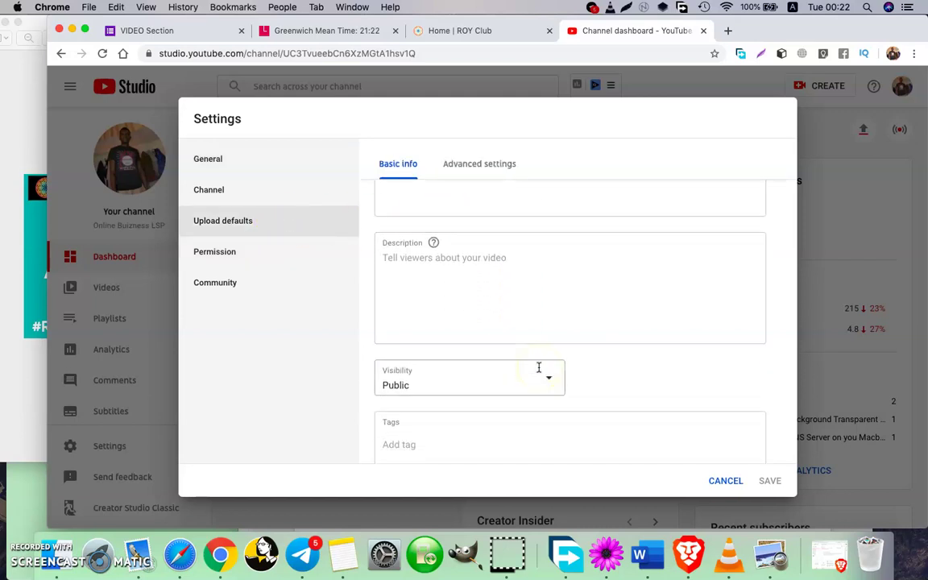
scroll(539, 368, "up", 2)
scroll(590, 300, "down", 1)
scroll(591, 301, "up", 1)
scroll(590, 300, "down", 1)
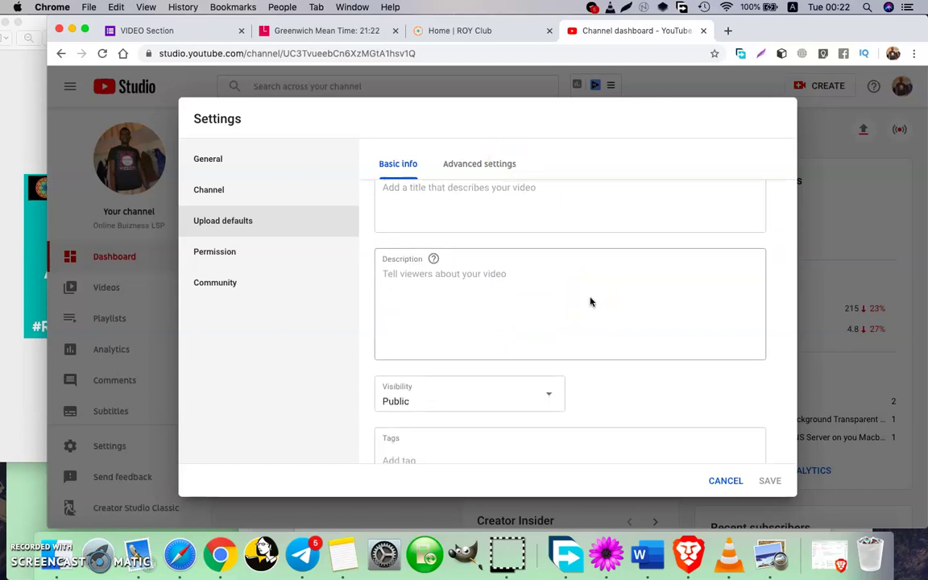
scroll(591, 302, "up", 1)
scroll(591, 302, "down", 1)
scroll(591, 302, "up", 1)
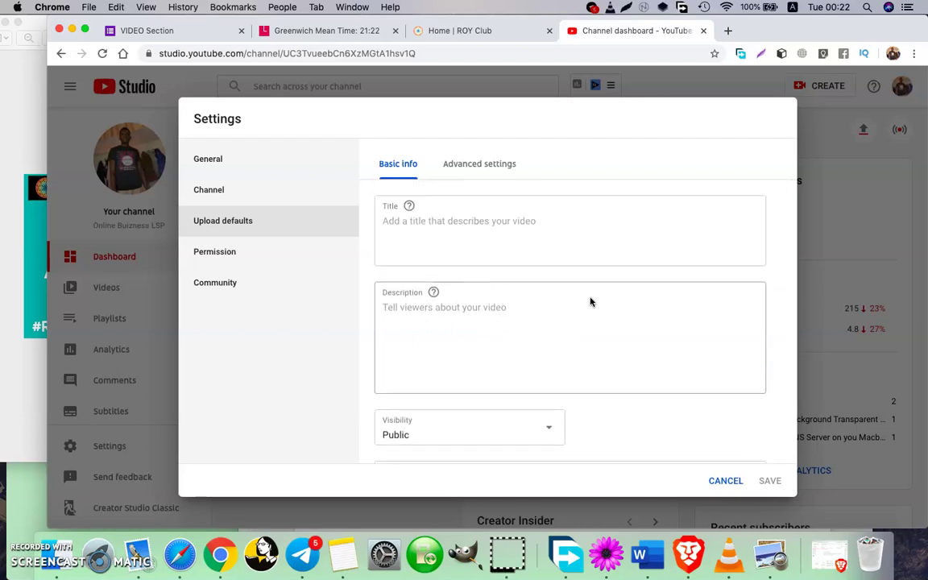
scroll(510, 326, "down", 2)
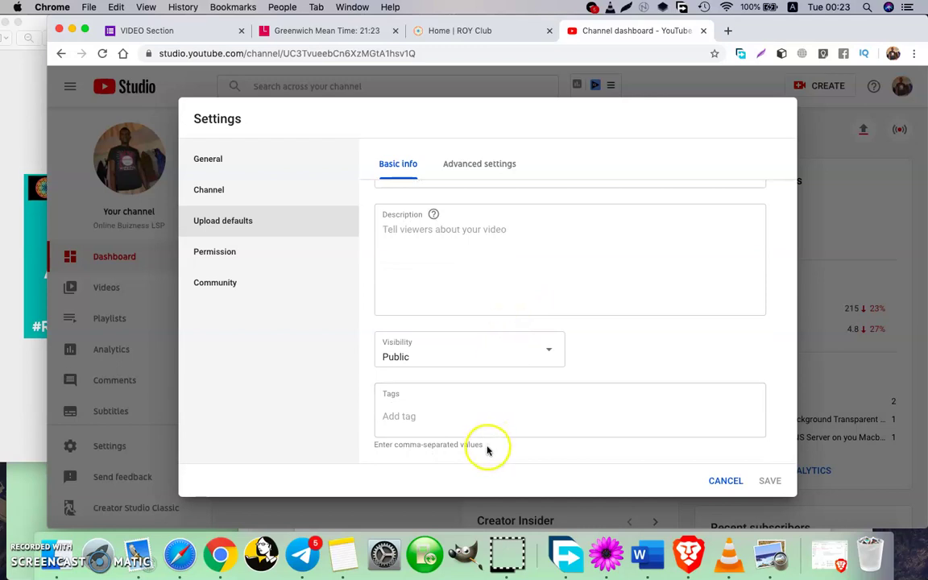
left_click(399, 412)
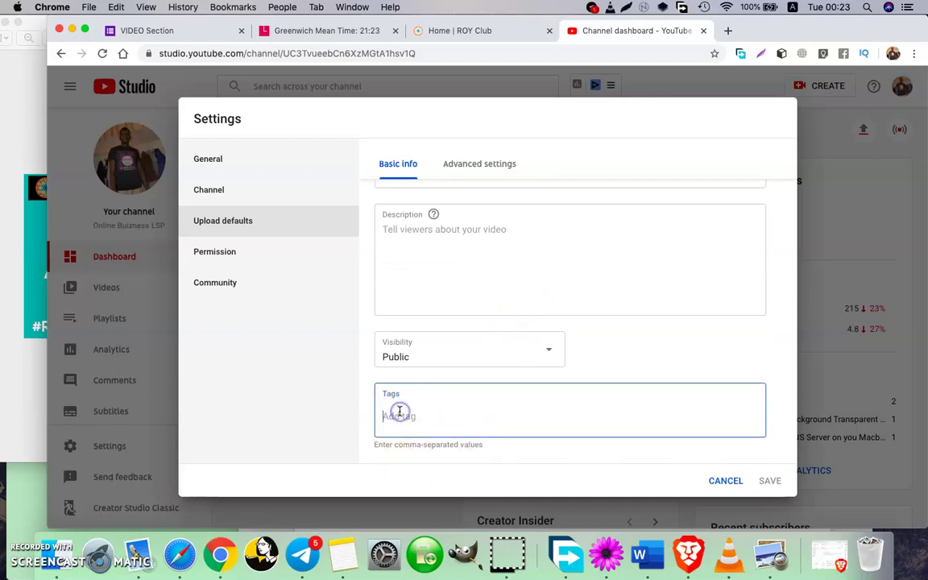
- Switch to the Word document holding the prepared tags and reposition its window over the browser
left_click(654, 561)
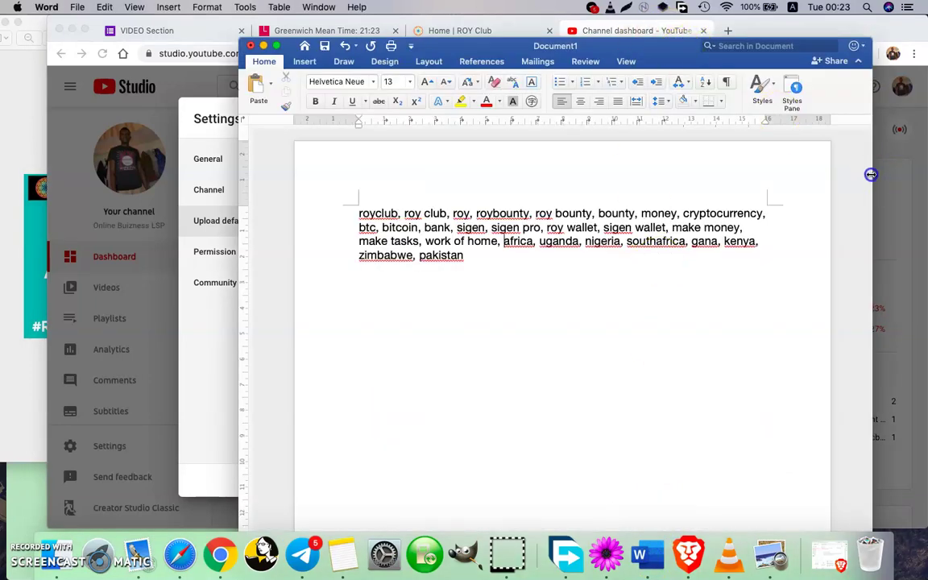
left_click_drag(871, 180, 841, 190)
left_click_drag(632, 52, 651, 92)
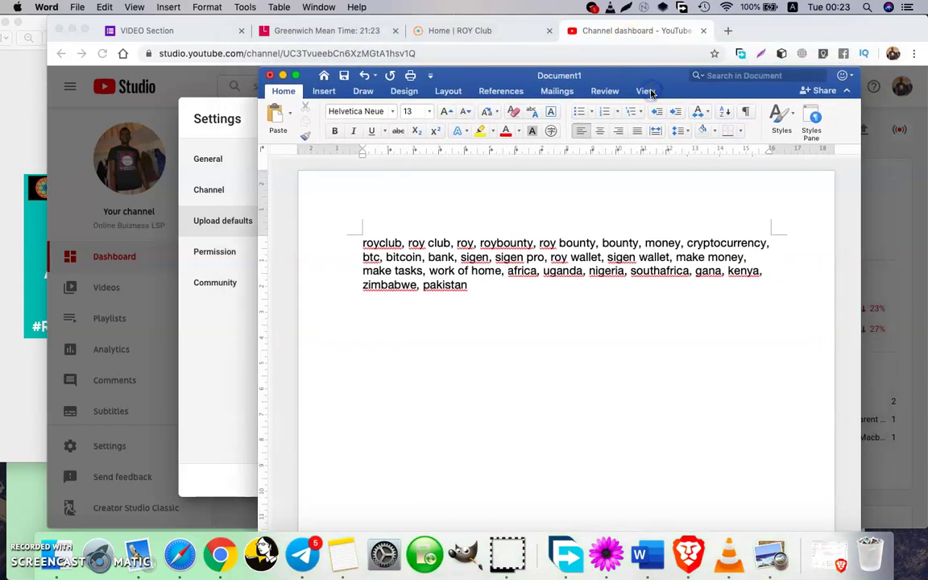
- Examine the comma-separated tag list in the document, highlighting the keywords through "pakistan"
left_click(380, 243)
key("BackSpace")
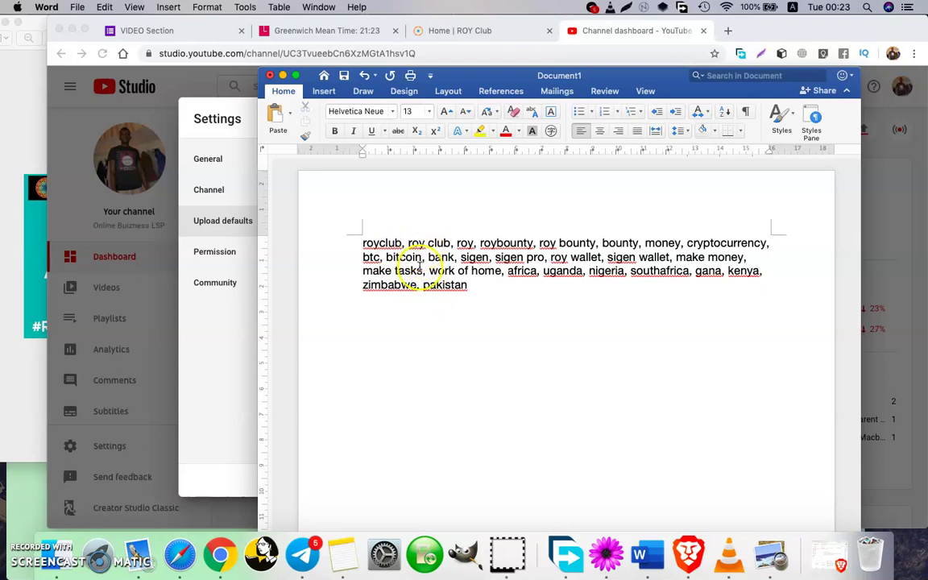
left_click_drag(472, 290, 363, 237)
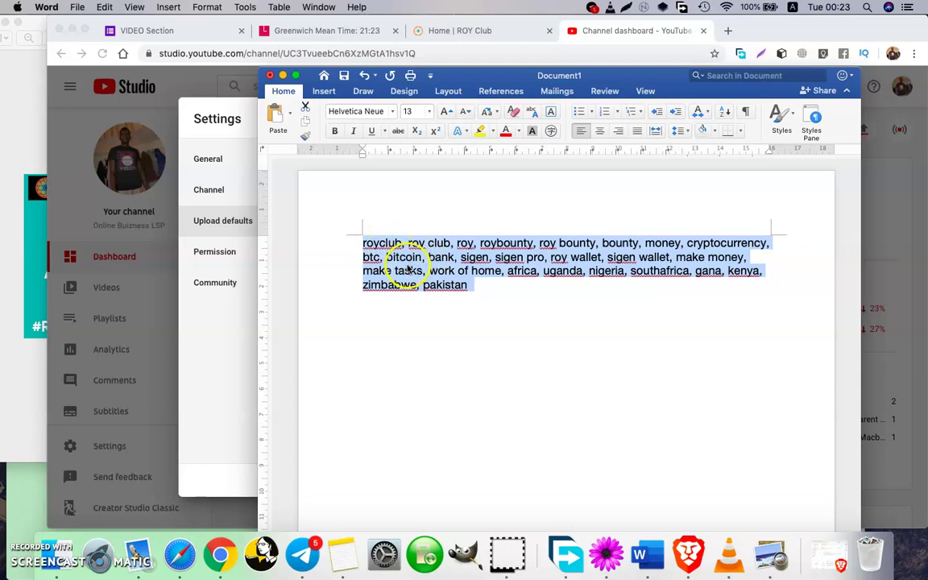
left_click(473, 283)
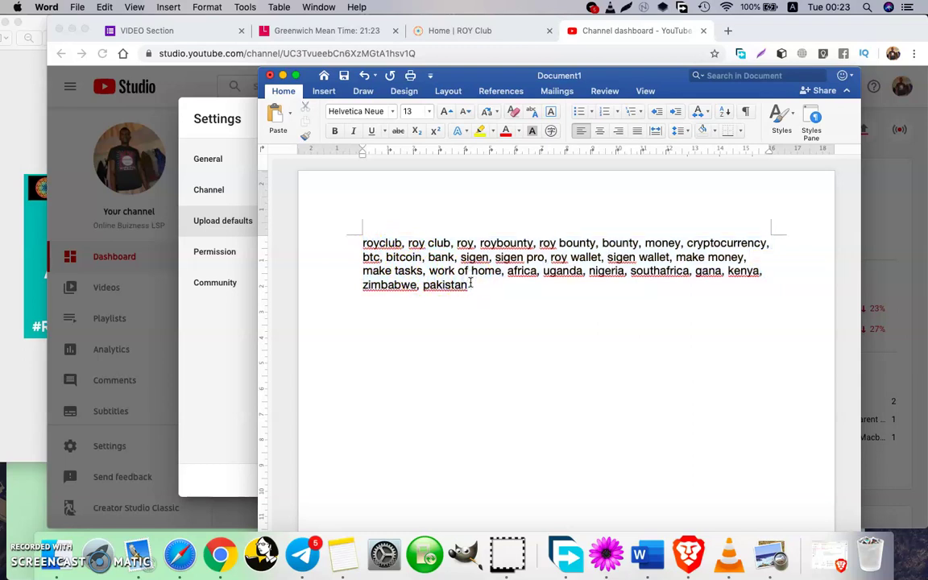
left_click_drag(470, 284, 373, 257)
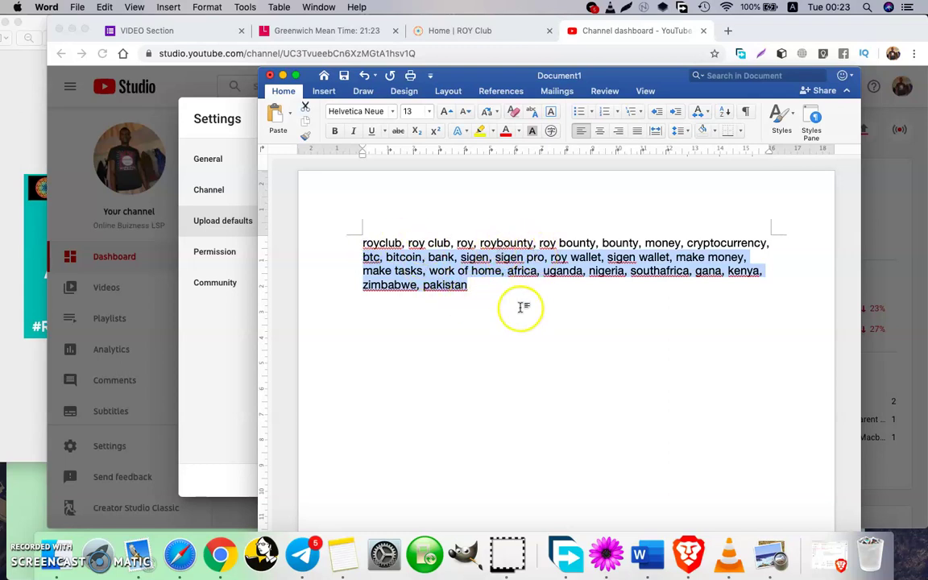
scroll(527, 310, "down", 1)
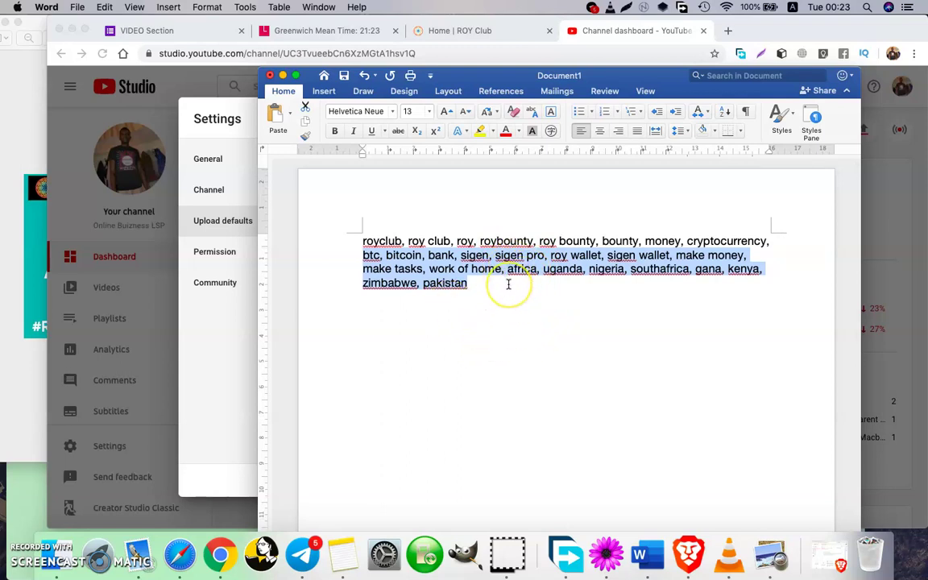
- Copy the entire keyword list from the Word document and paste it into the default Tags field in YouTube Studio in Chrome
left_click(550, 253)
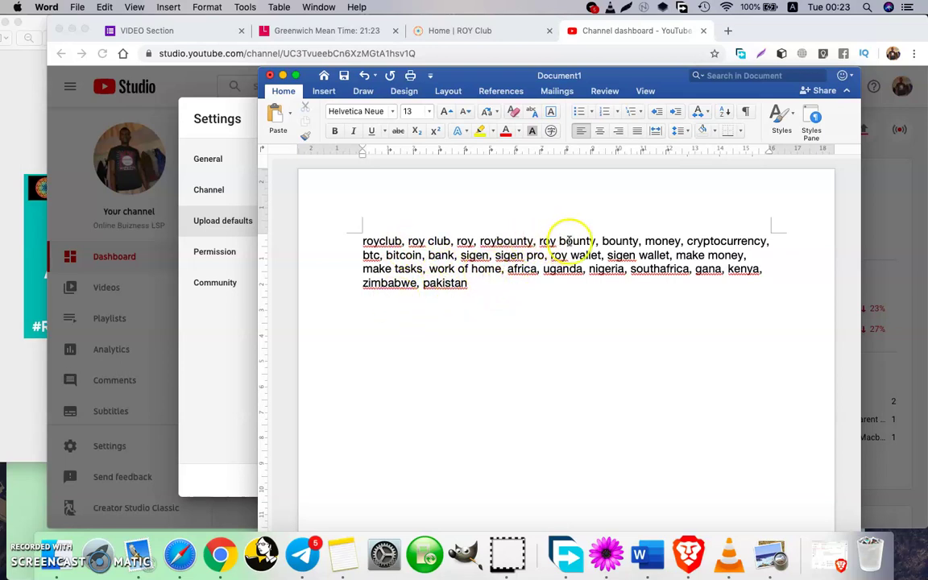
left_click_drag(473, 284, 362, 241)
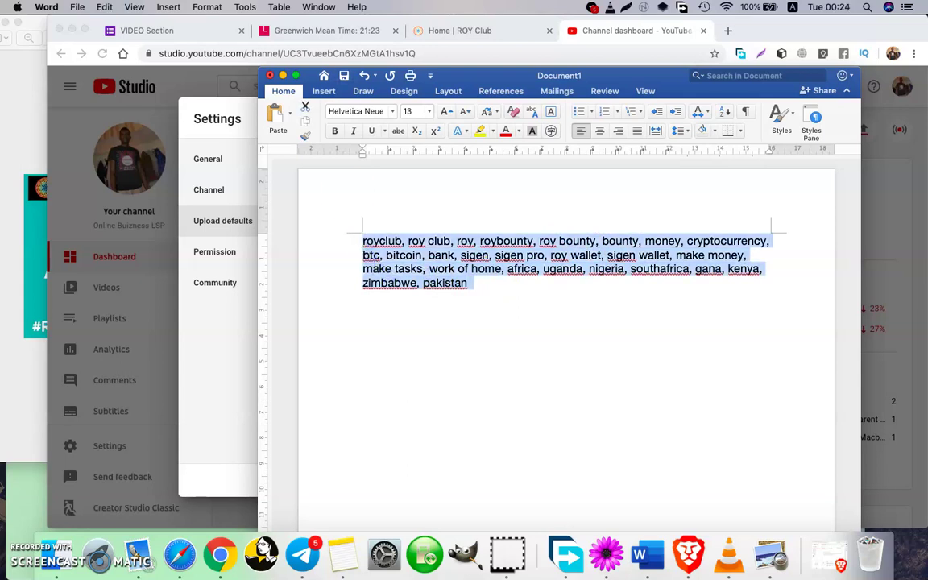
left_click(601, 33)
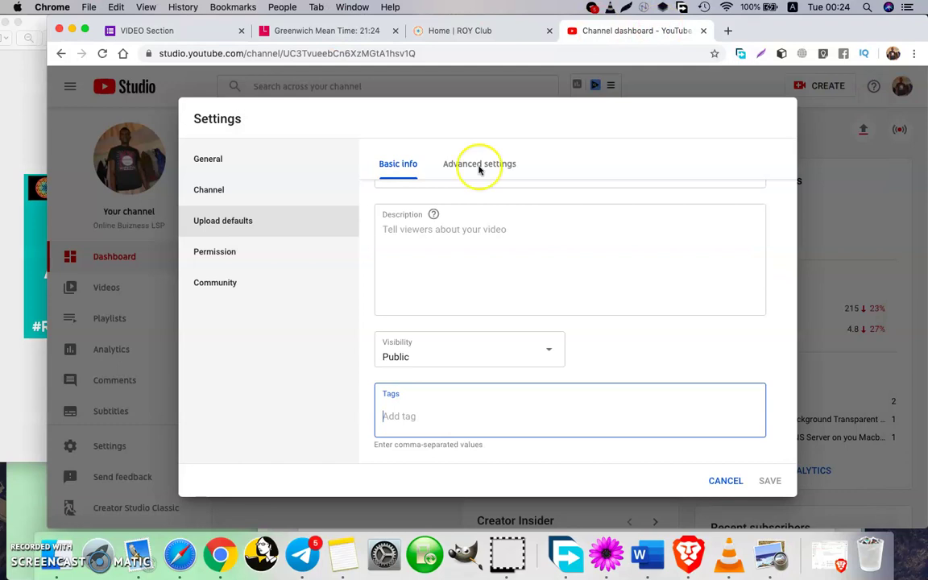
left_click(403, 423)
key("super+v")
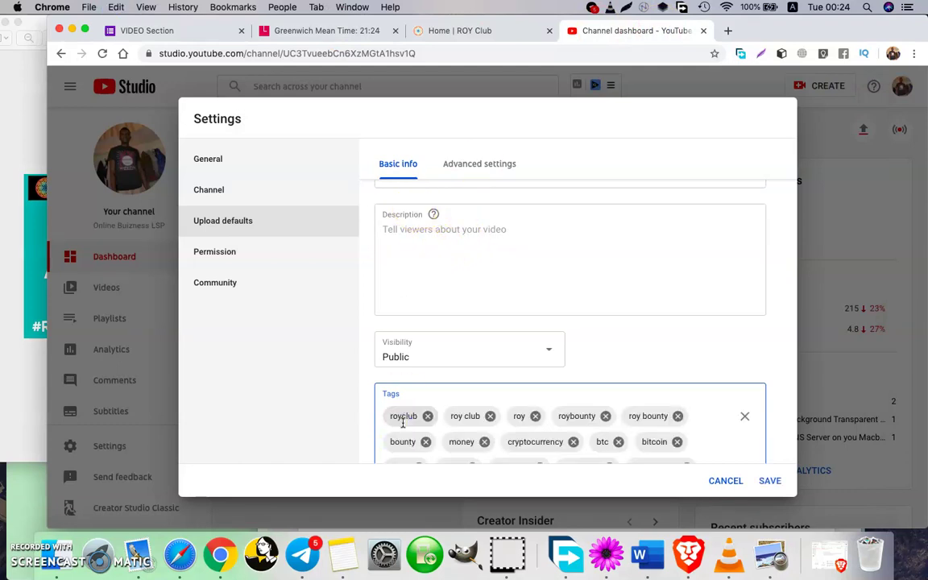
- Add the tag "make money online" after "pakistan" and save the upload defaults
scroll(596, 371, "down", 3)
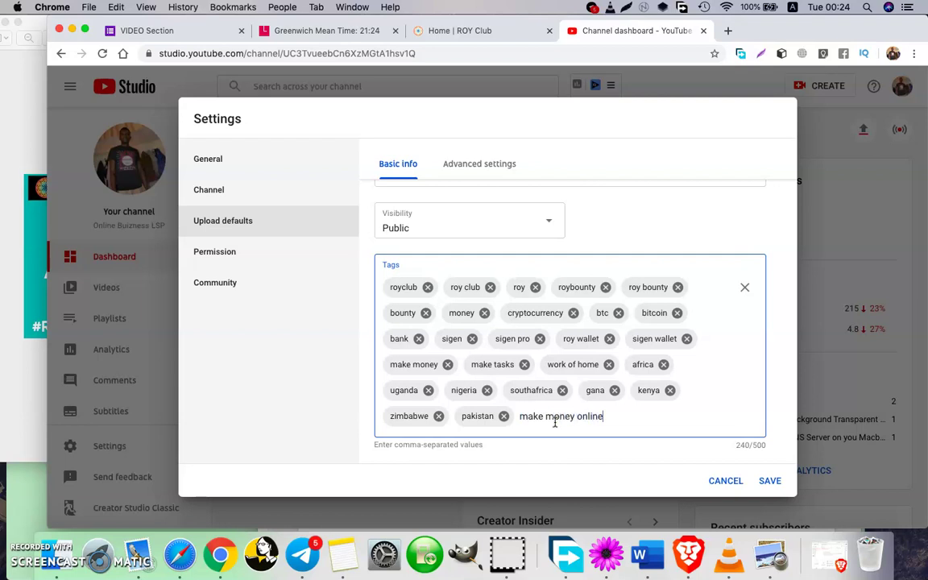
key("Return")
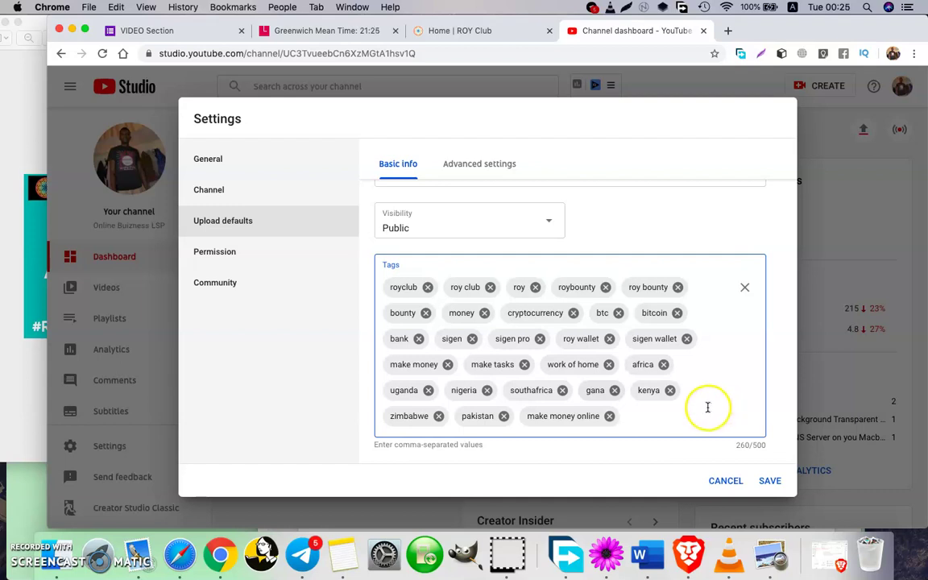
left_click(769, 480)
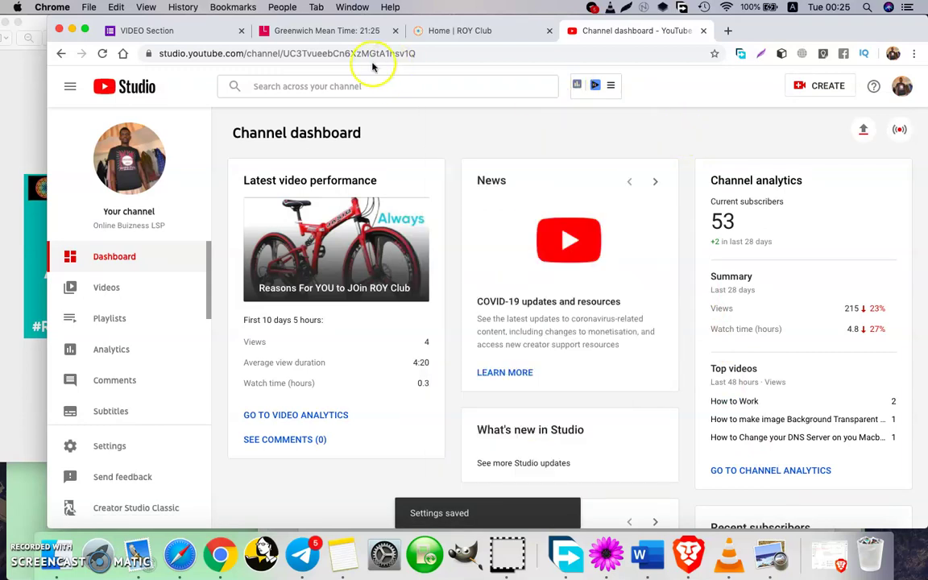
- Switch to Preview, widen the window showing Instagram02.jpg, and examine the image, checking back with the YouTube Studio dashboard
left_click(21, 132)
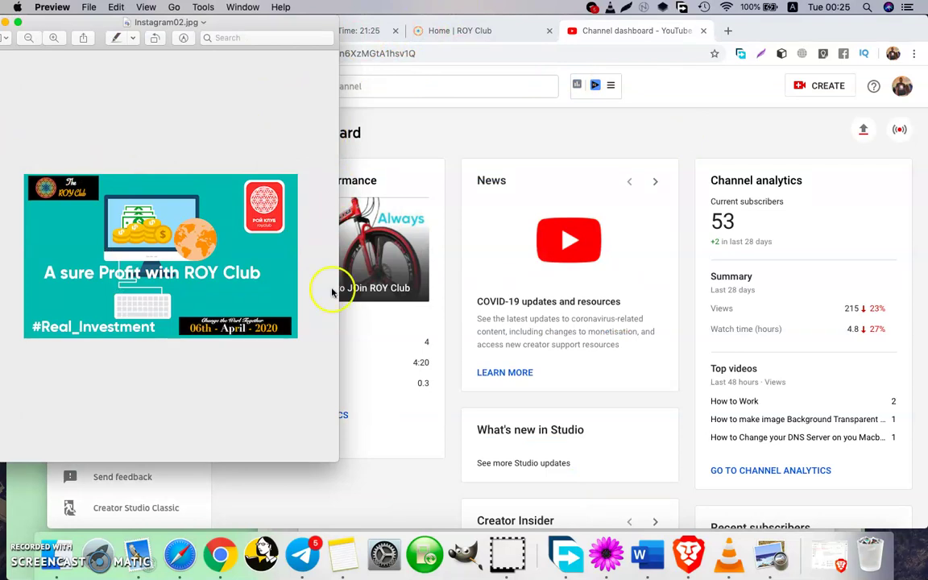
left_click_drag(328, 461, 654, 442)
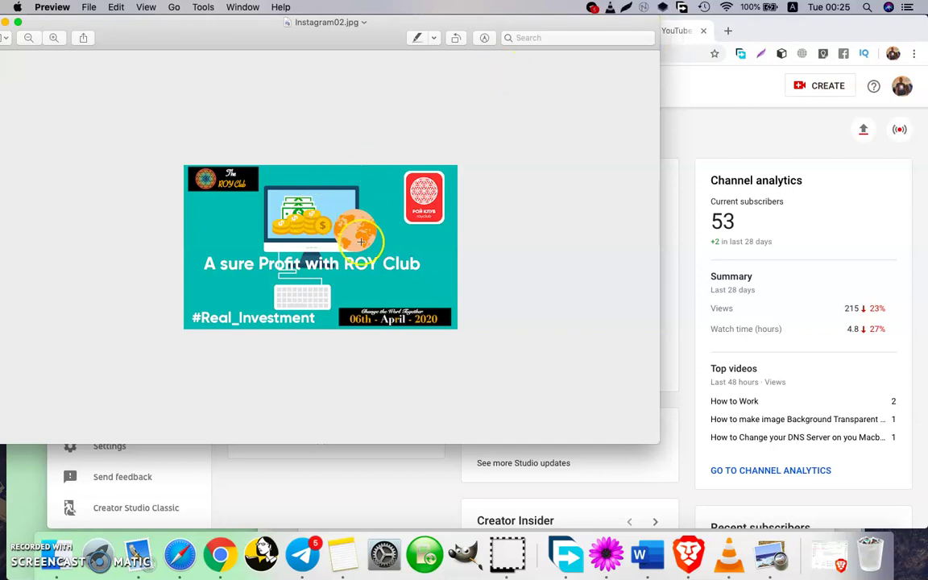
left_click(669, 34)
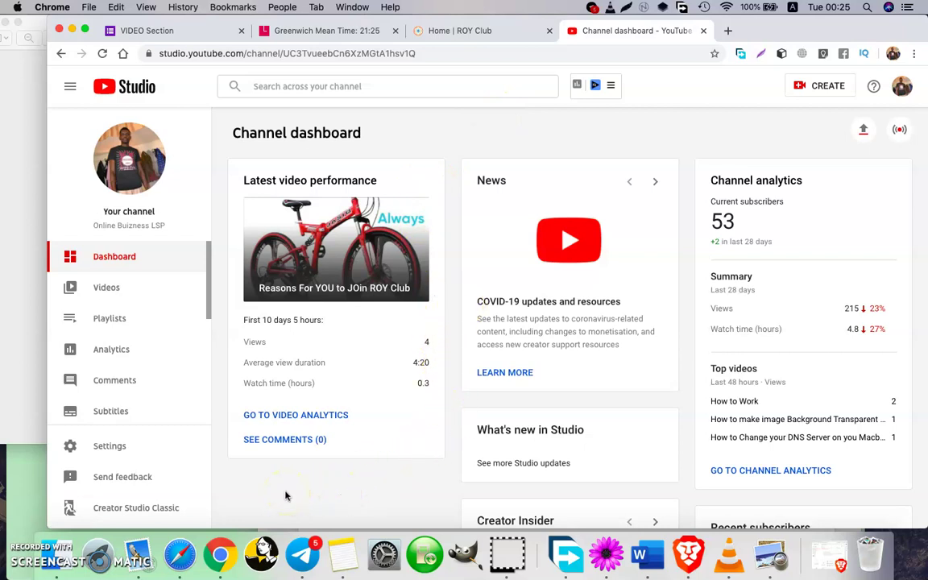
left_click(20, 178)
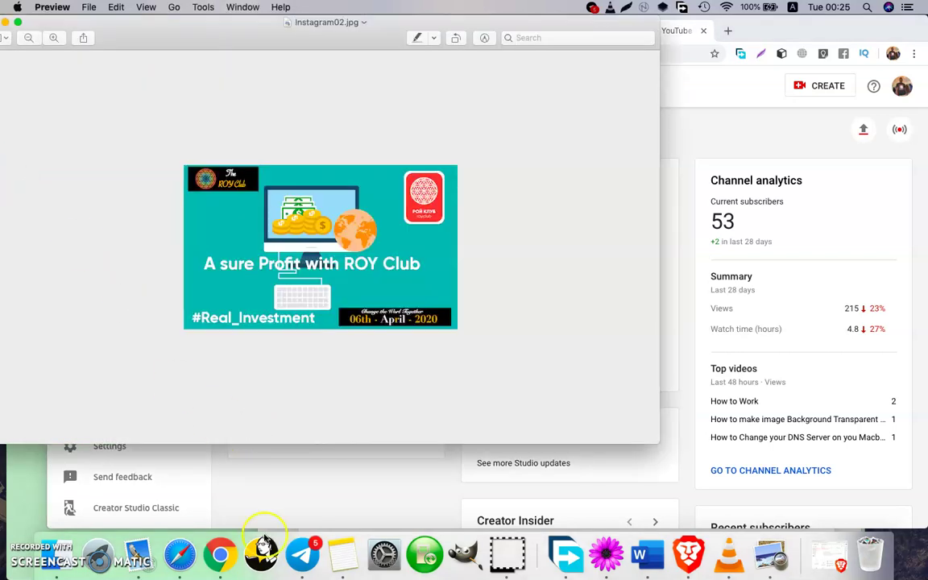